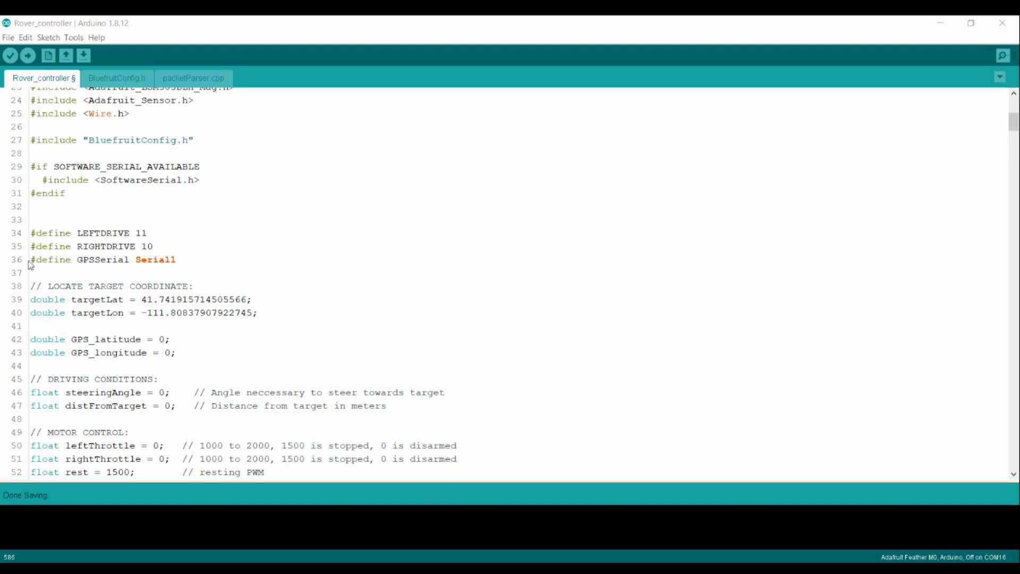
- Highlight the target latitude/longitude lines, then the GPS.read() call at the start of loop()
left_click_drag(32, 299, 273, 316)
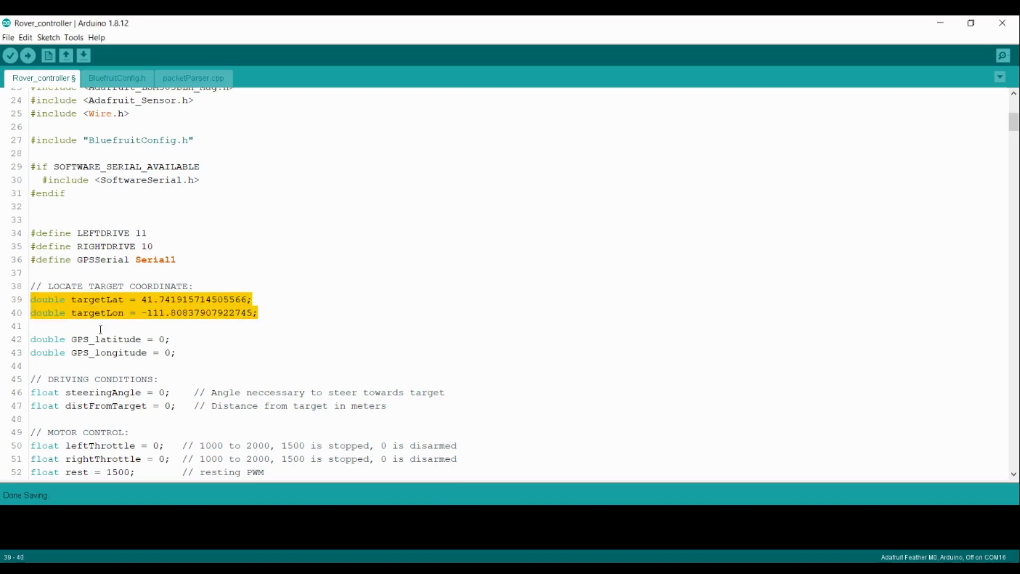
scroll(317, 284, "down", 2)
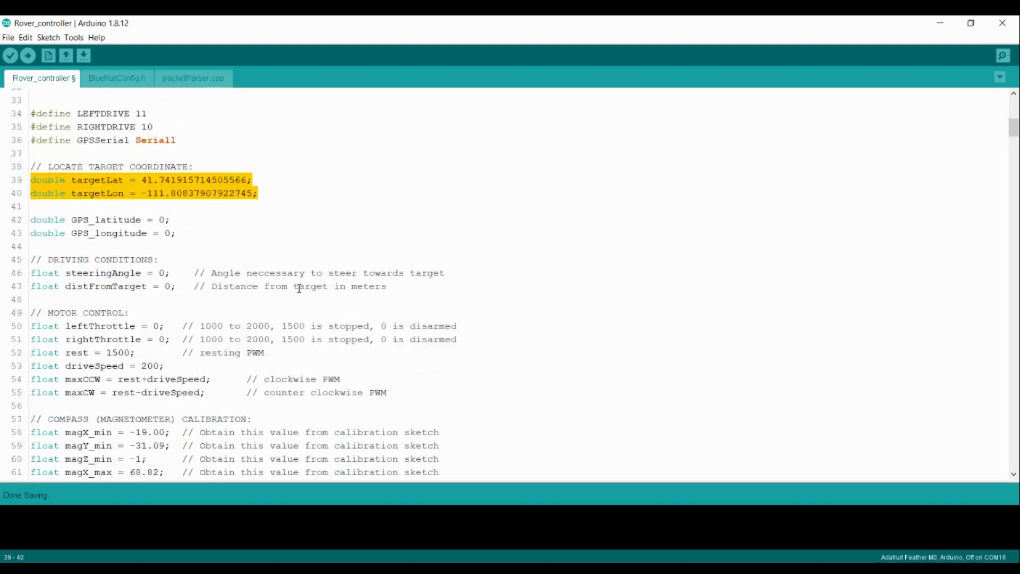
left_click_drag(32, 233, 400, 245)
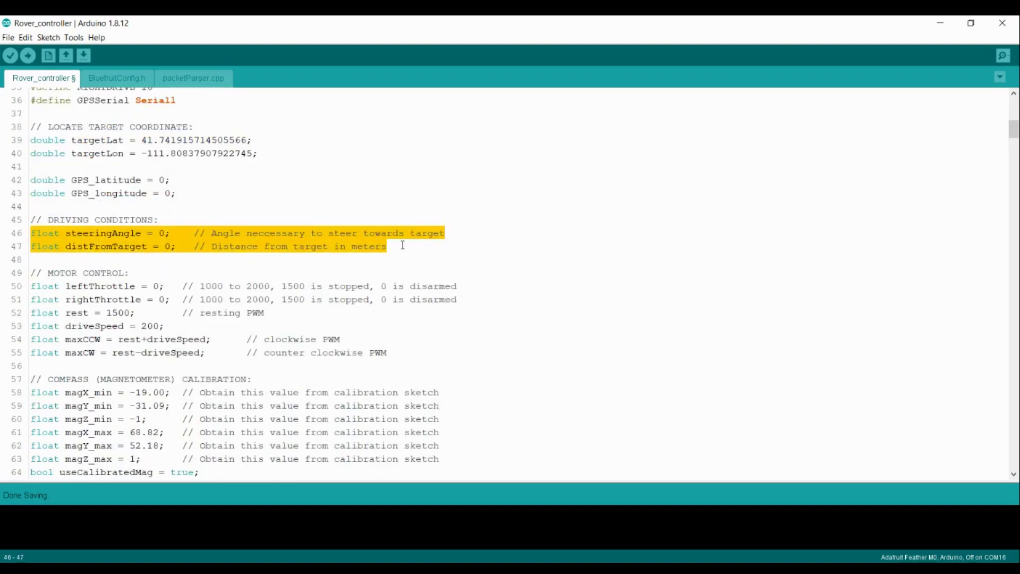
left_click(348, 233)
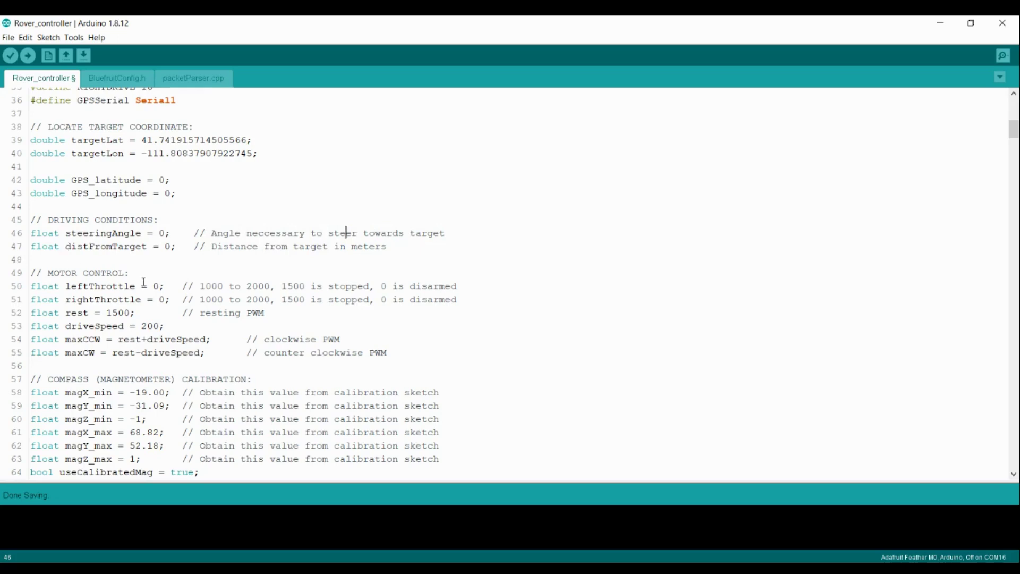
left_click_drag(95, 233, 154, 233)
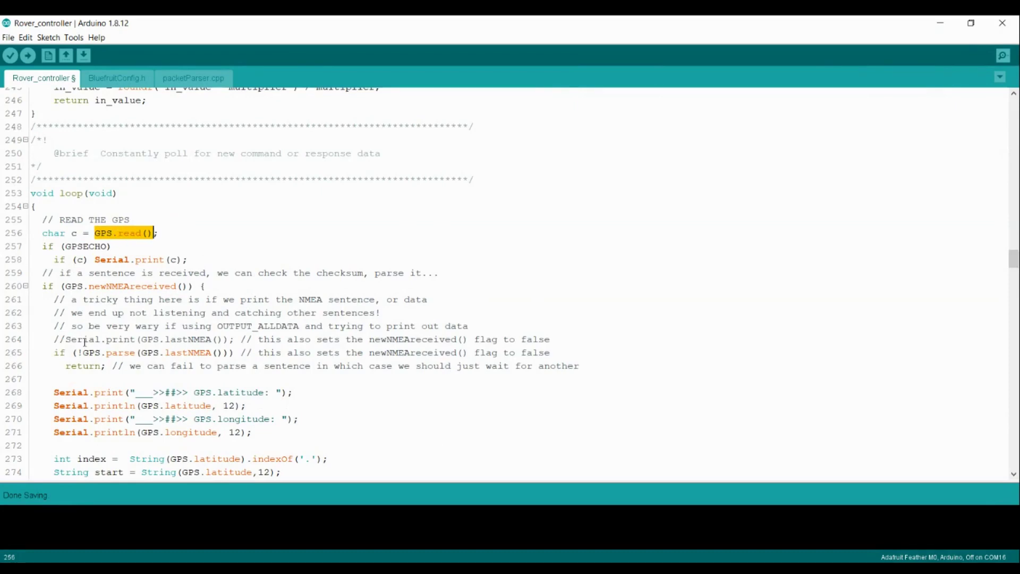
left_click_drag(82, 353, 137, 352)
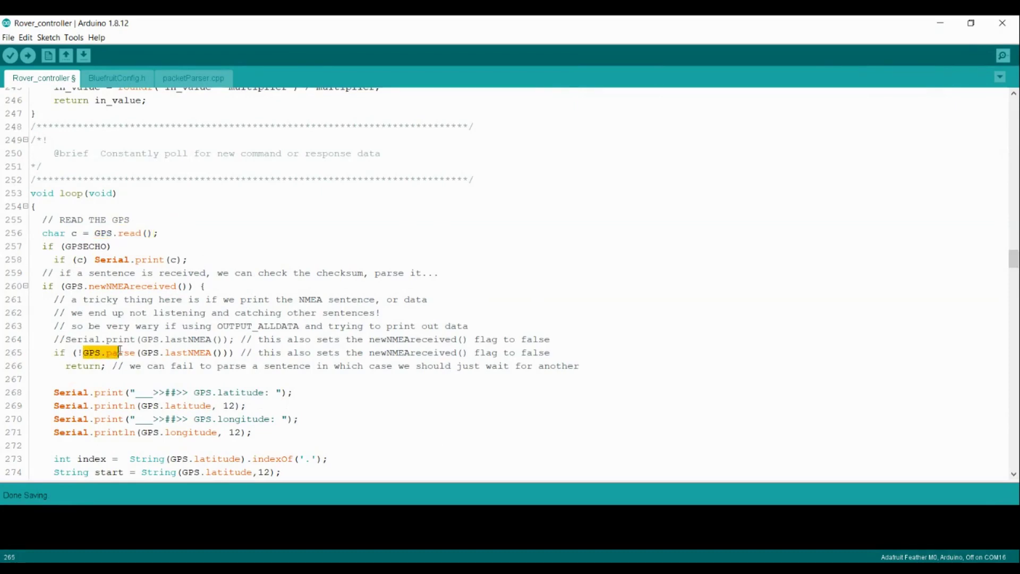
scroll(137, 352, "down", 4)
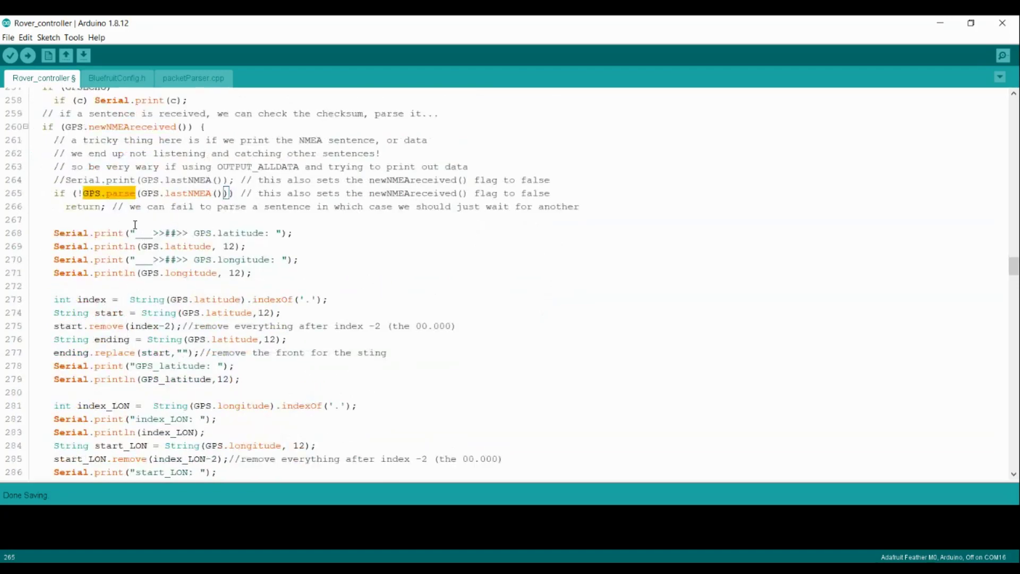
scroll(134, 225, "down", 3)
scroll(135, 240, "down", 2)
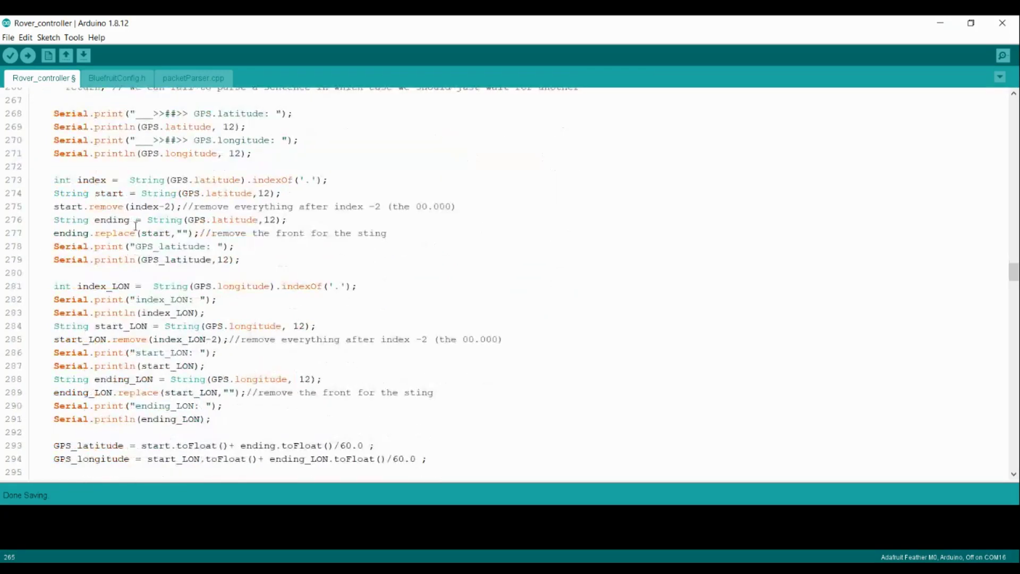
scroll(113, 290, "down", 8)
left_click_drag(43, 273, 168, 286)
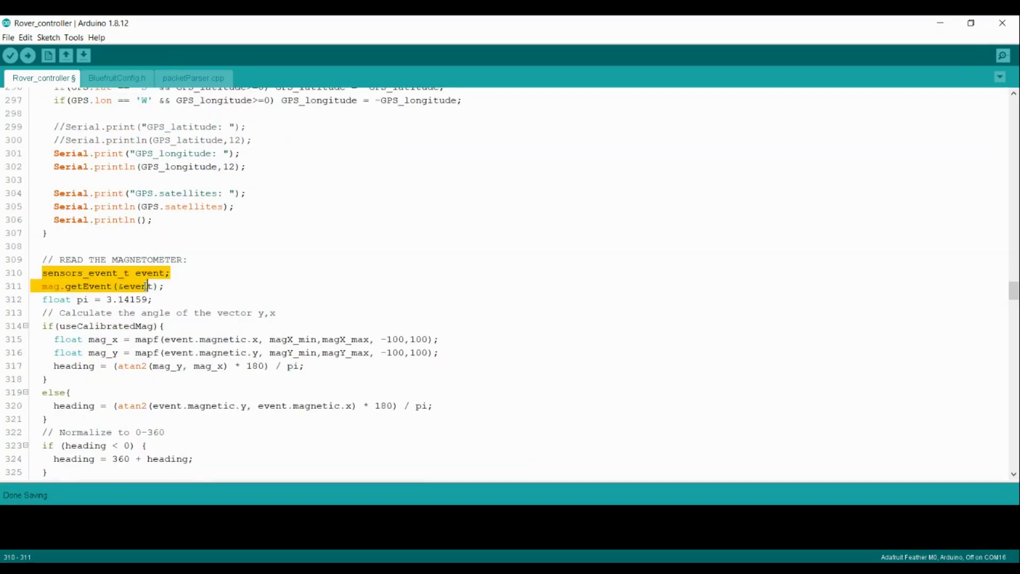
- Highlight the calibrated heading calculation line in the magnetometer section
left_click_drag(54, 366, 306, 367)
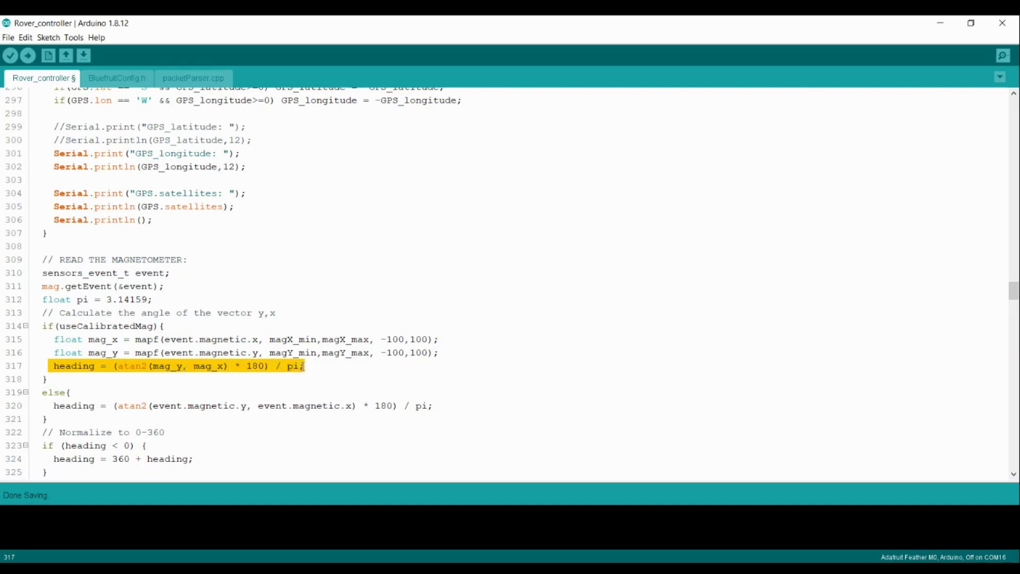
scroll(226, 364, "down", 5)
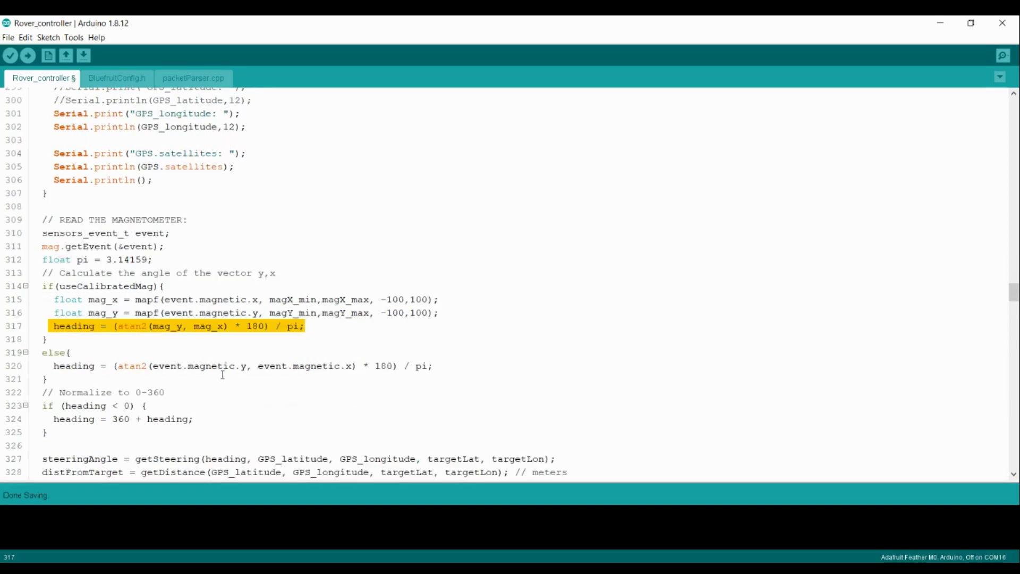
left_click_drag(42, 300, 267, 300)
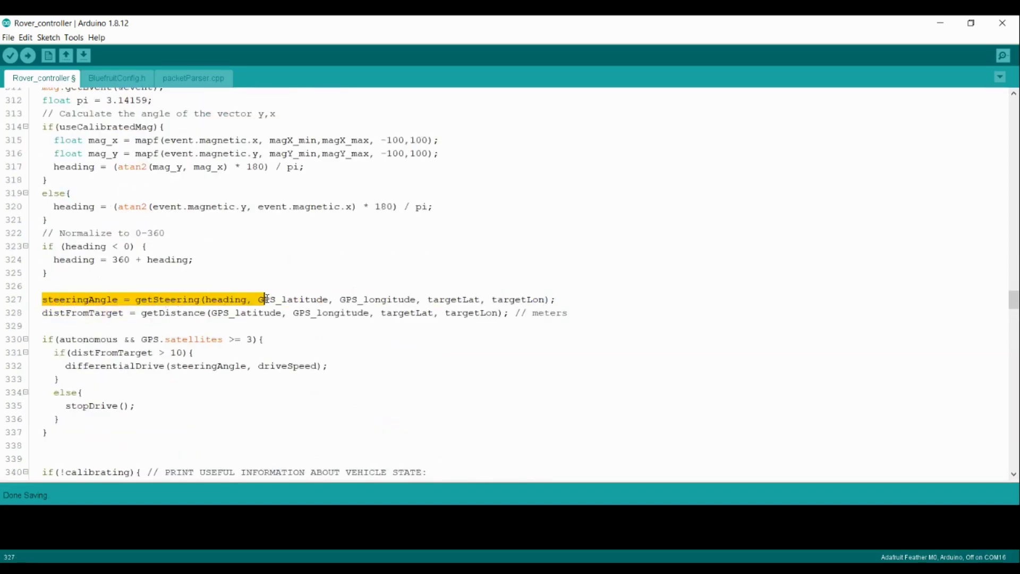
left_click(263, 299)
mouse_move(206, 299)
left_mouse_down()
mouse_move(411, 313)
mouse_move(423, 299)
mouse_move(552, 299)
left_mouse_up()
left_click(250, 299)
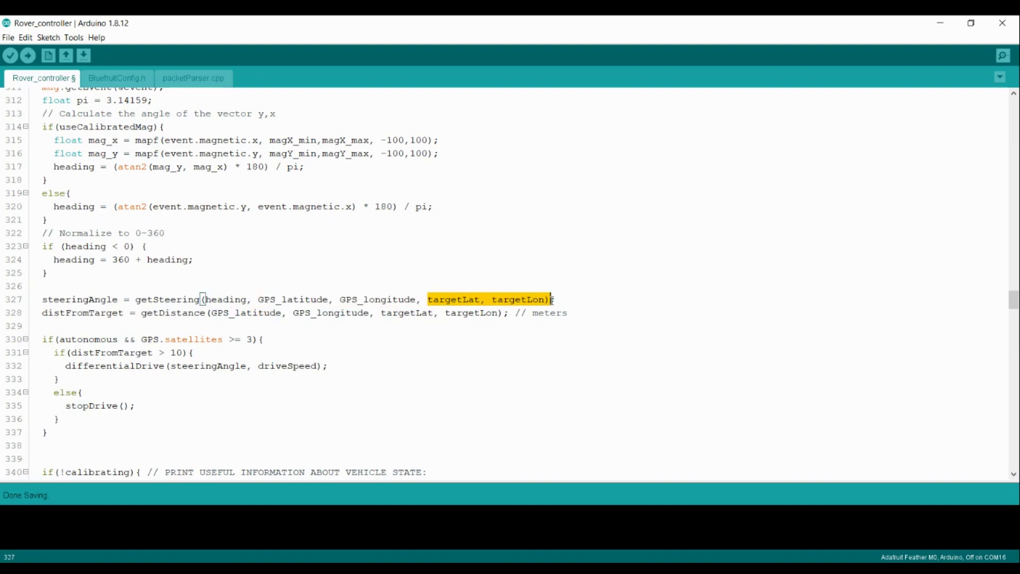
left_click(40, 313)
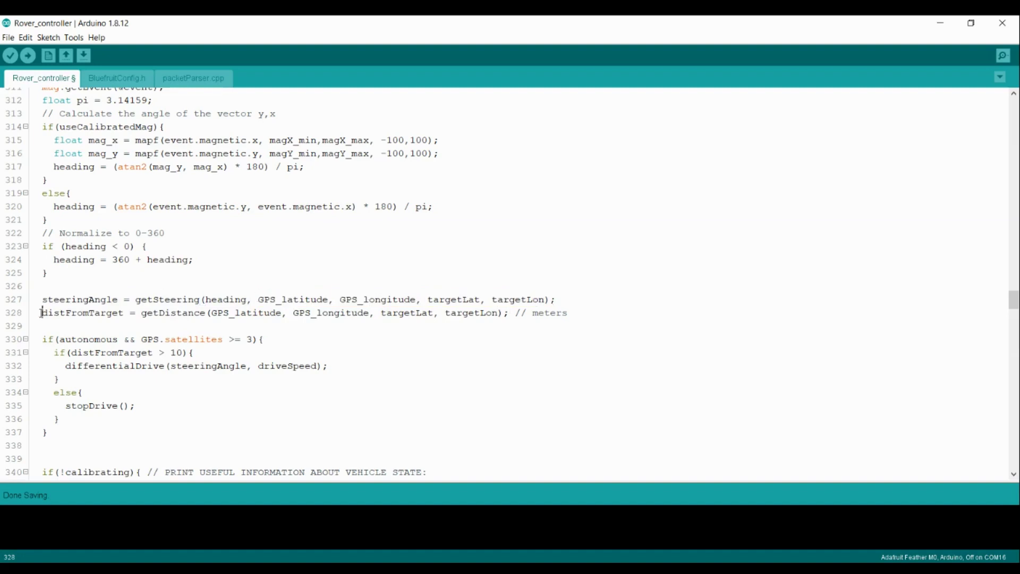
left_click_drag(41, 312, 510, 313)
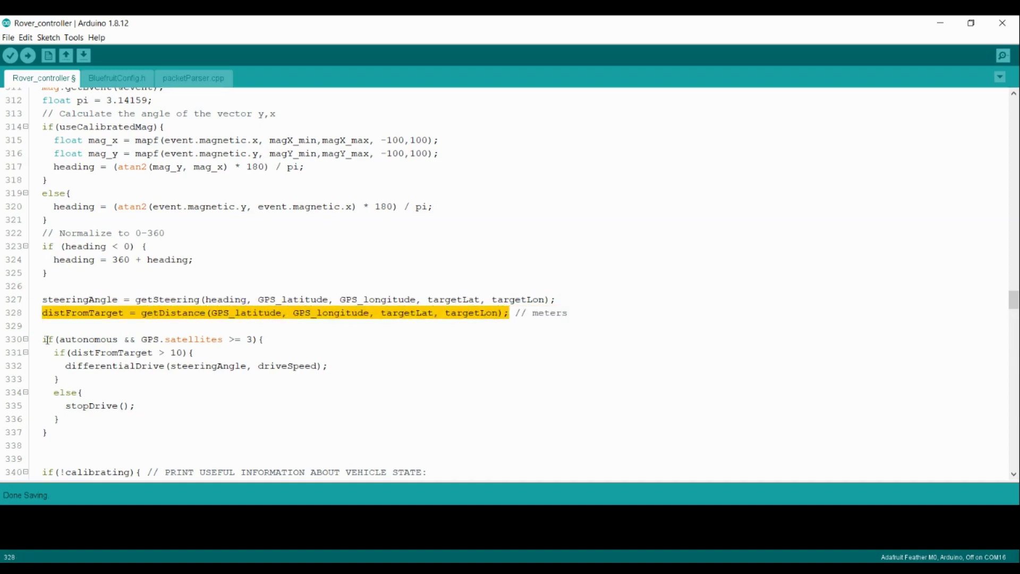
left_click_drag(60, 339, 249, 339)
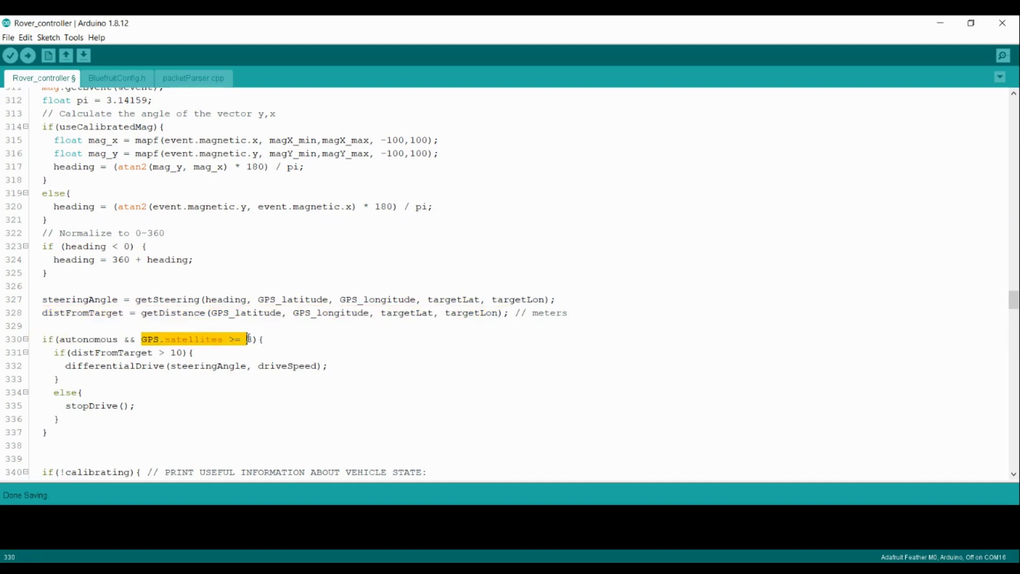
left_click_drag(72, 352, 177, 353)
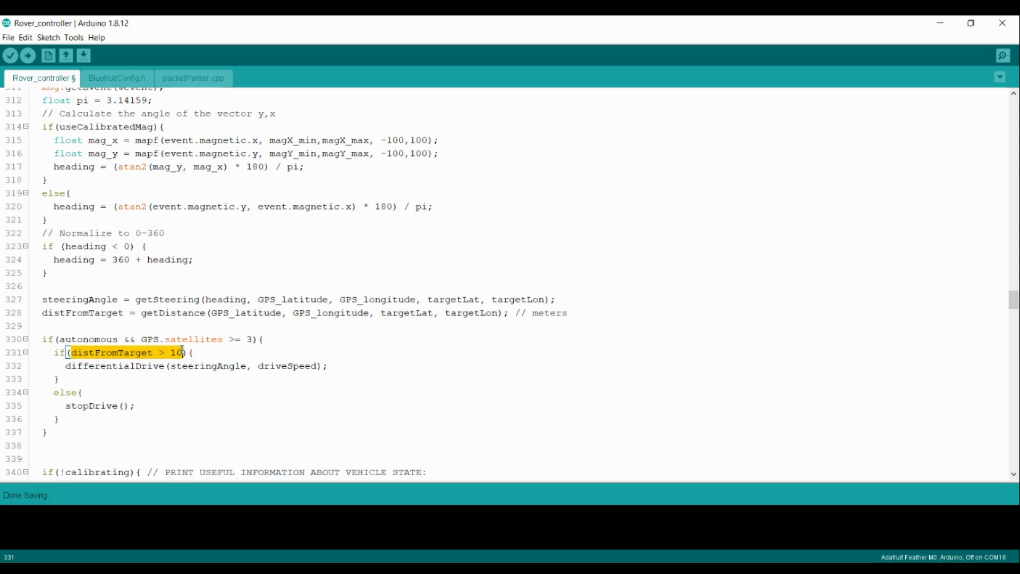
left_click_drag(67, 365, 328, 365)
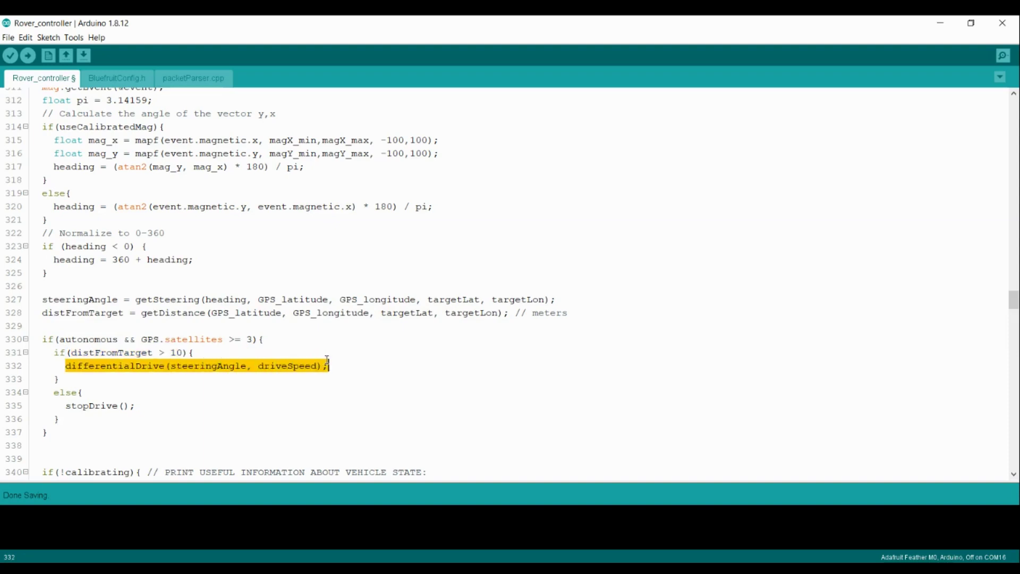
left_click(176, 368)
double_click(196, 367)
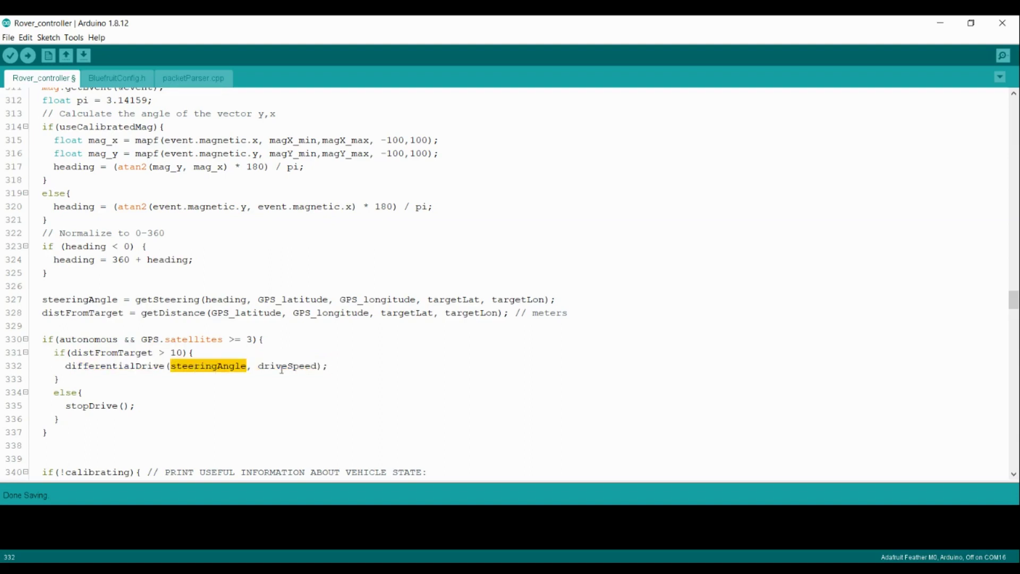
double_click(284, 365)
left_click(88, 379)
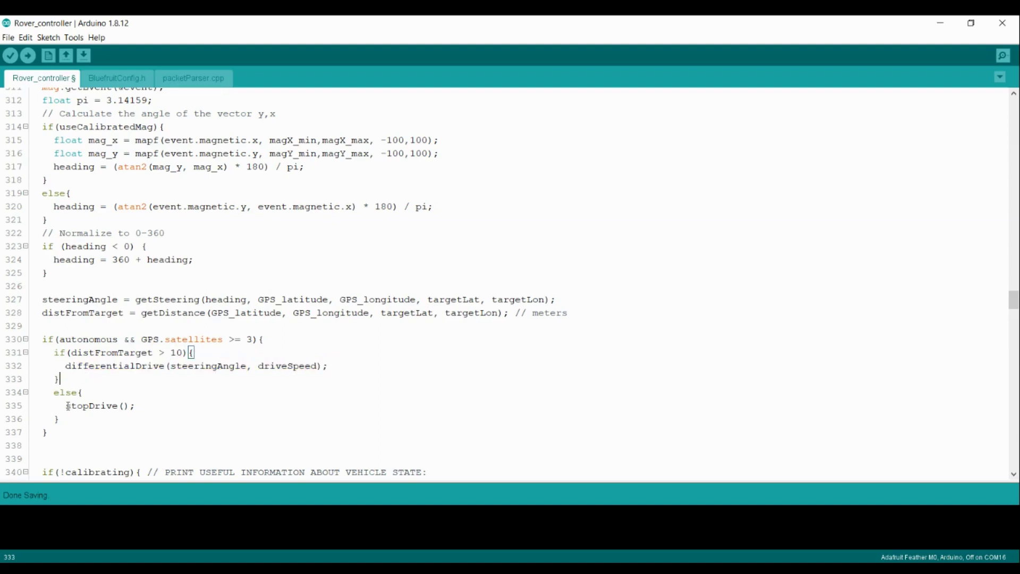
left_click_drag(66, 405, 131, 406)
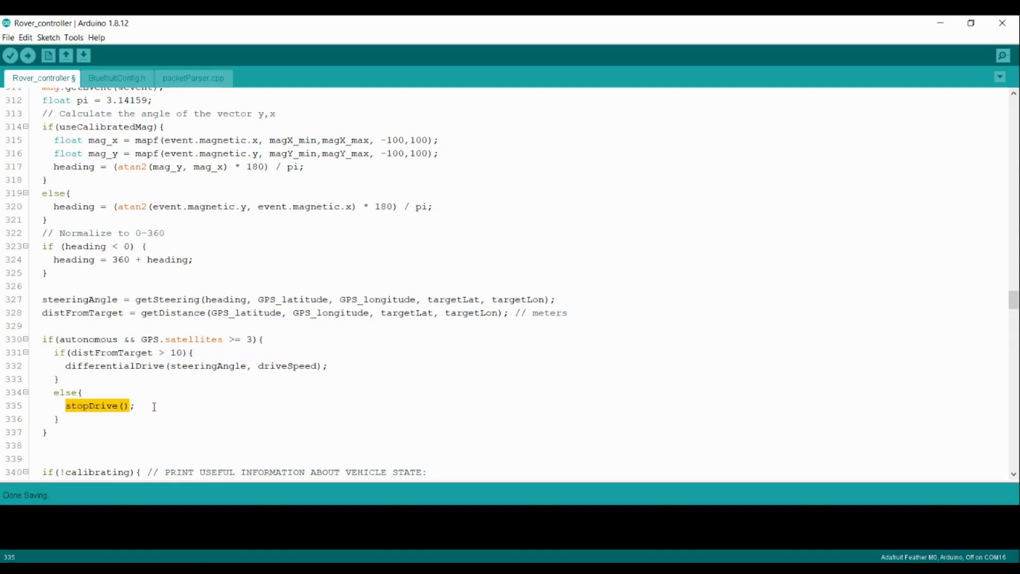
left_click(136, 407)
scroll(135, 383, "down", 3)
scroll(134, 367, "down", 3)
scroll(134, 365, "down", 6)
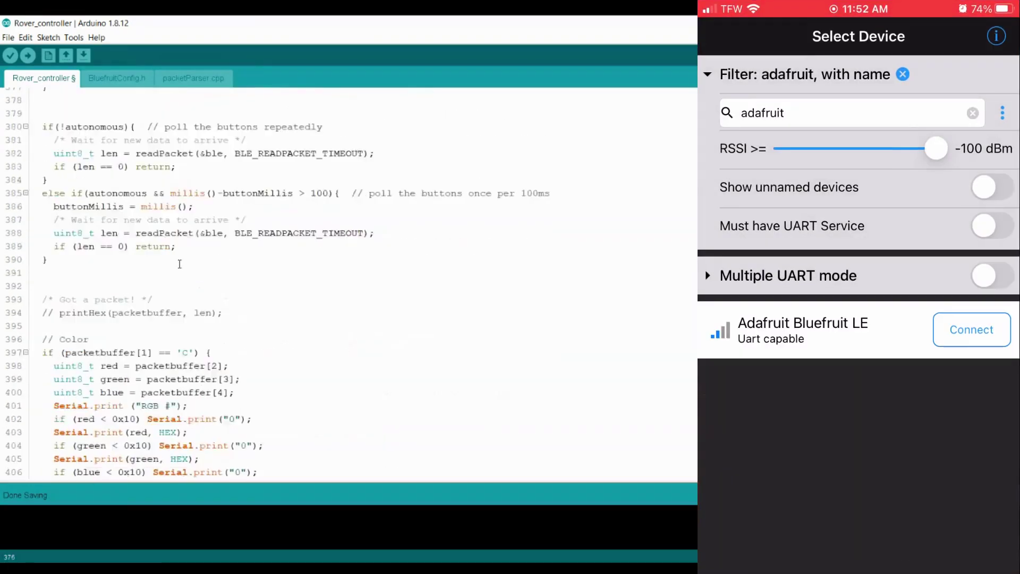
scroll(134, 319, "down", 5)
scroll(182, 263, "down", 4)
scroll(182, 264, "down", 3)
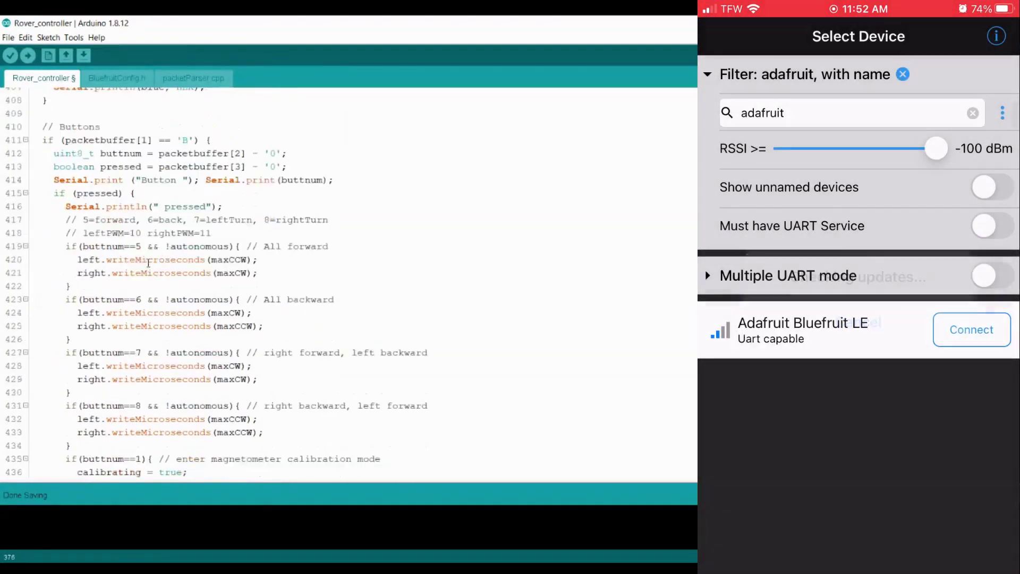
scroll(159, 271, "down", 3)
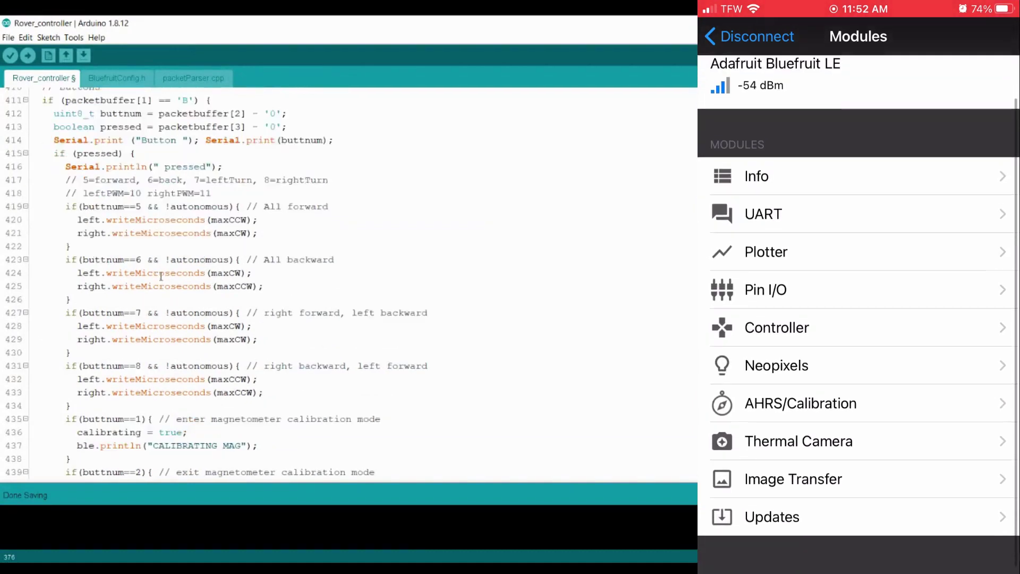
scroll(176, 295, "down", 4)
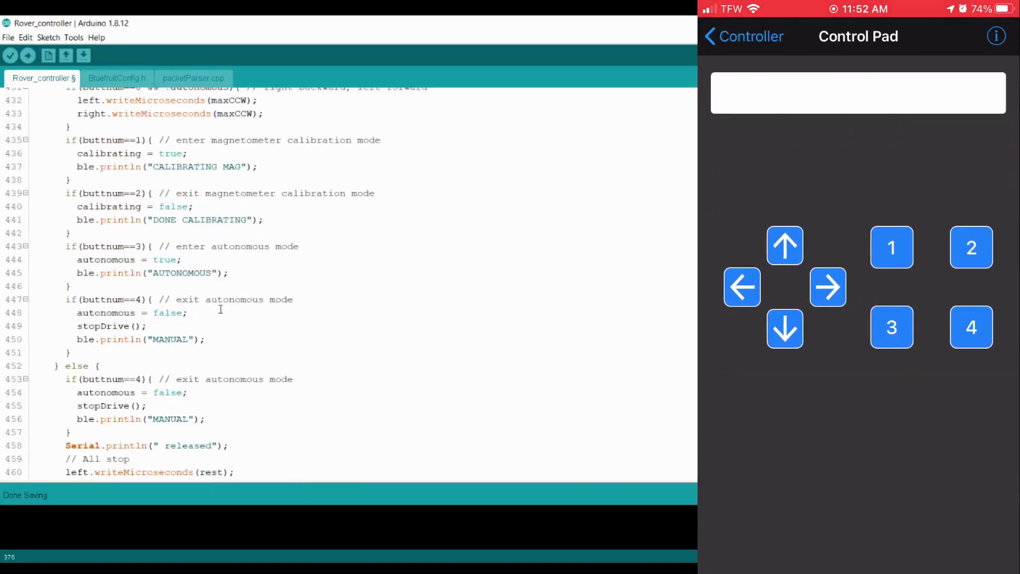
scroll(191, 311, "down", 6)
scroll(232, 278, "down", 4)
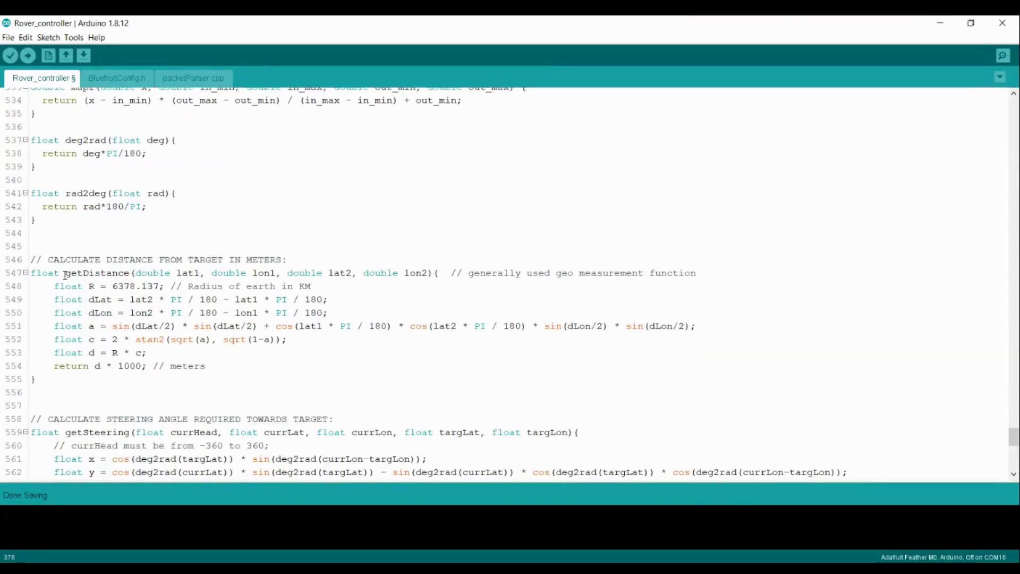
left_click_drag(66, 272, 136, 273)
scroll(136, 274, "down", 4)
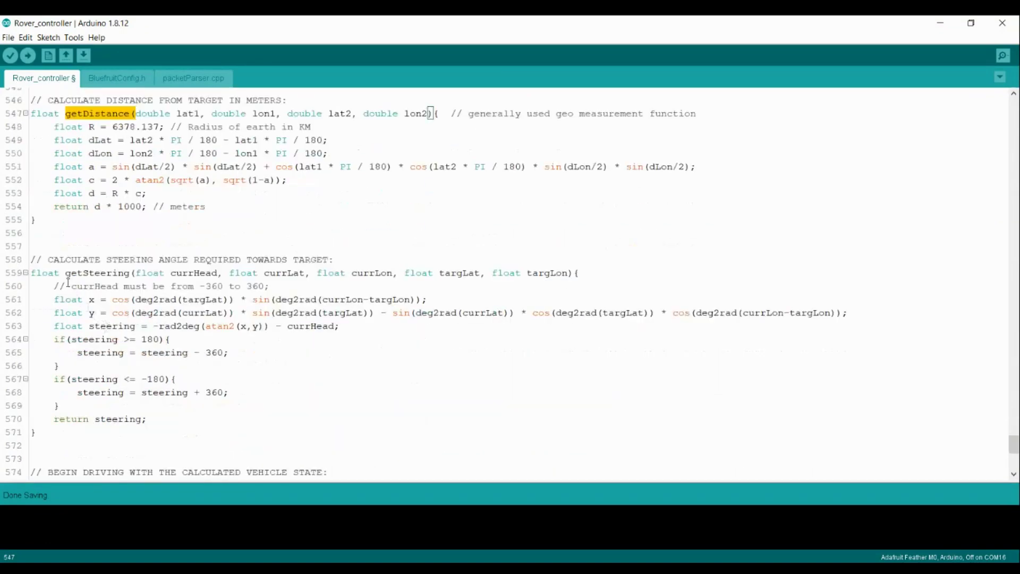
left_click_drag(66, 273, 137, 272)
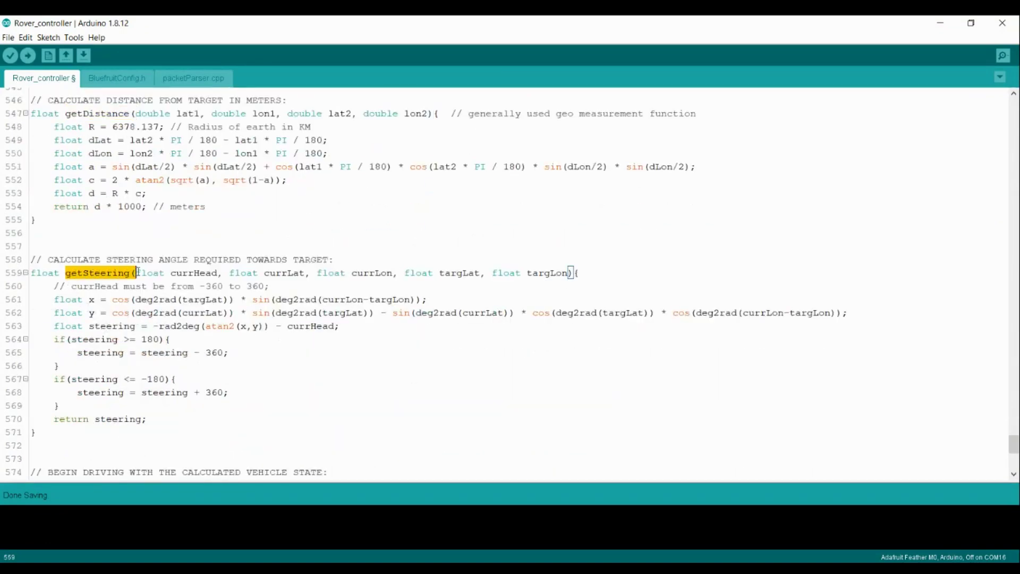
scroll(89, 369, "down", 3)
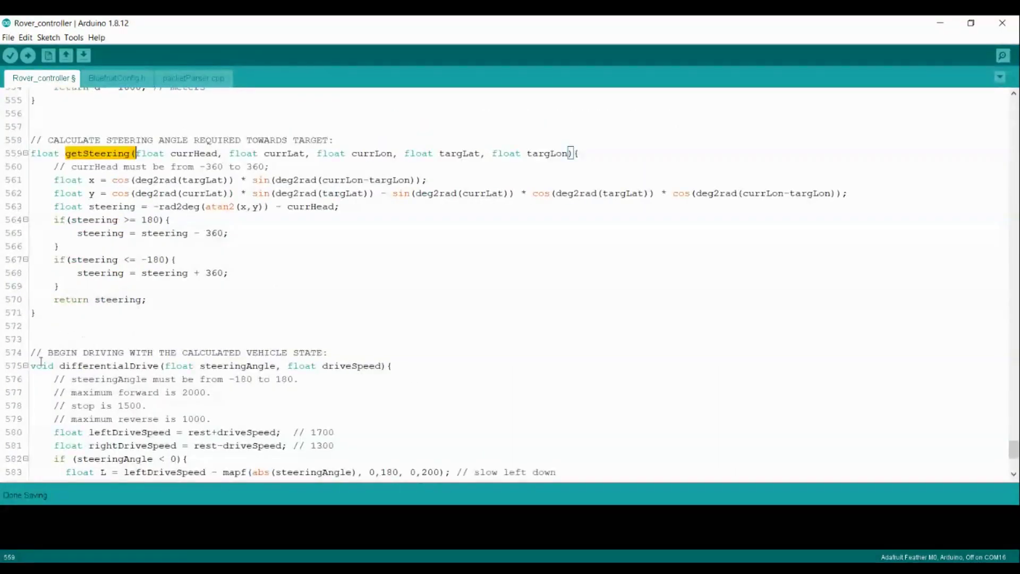
left_click_drag(60, 366, 160, 365)
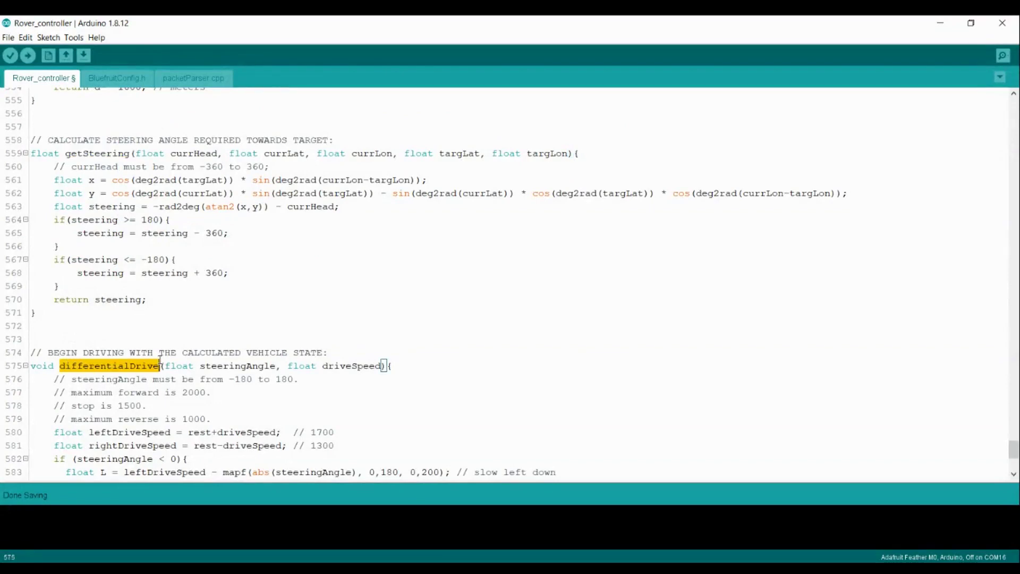
scroll(162, 353, "down", 5)
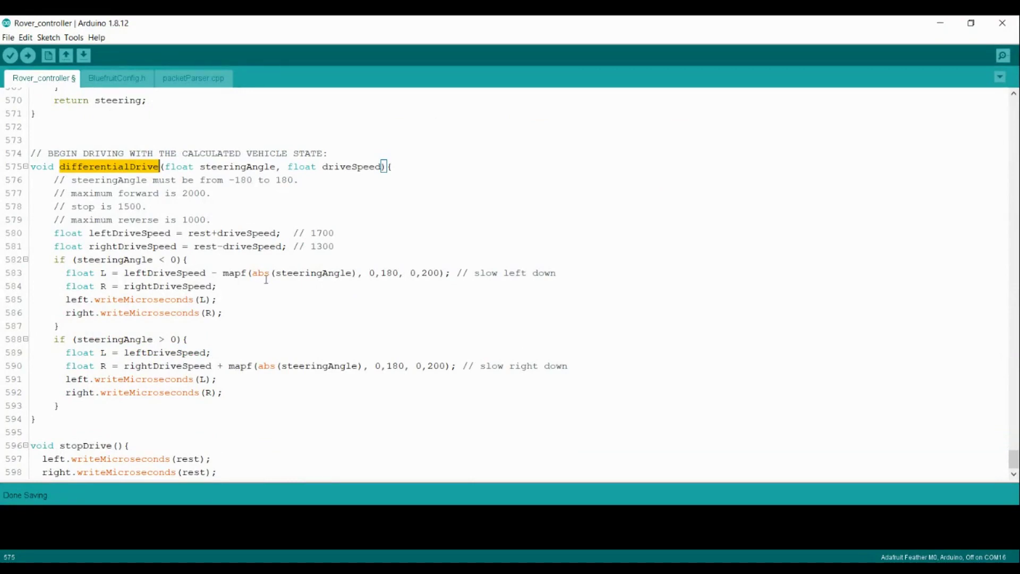
left_click_drag(223, 273, 445, 273)
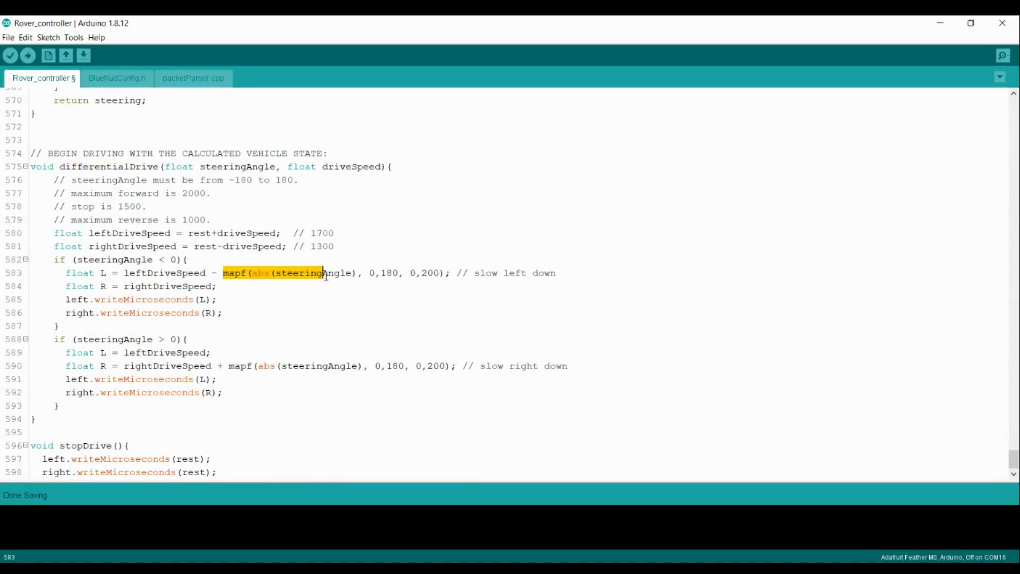
left_click(445, 273)
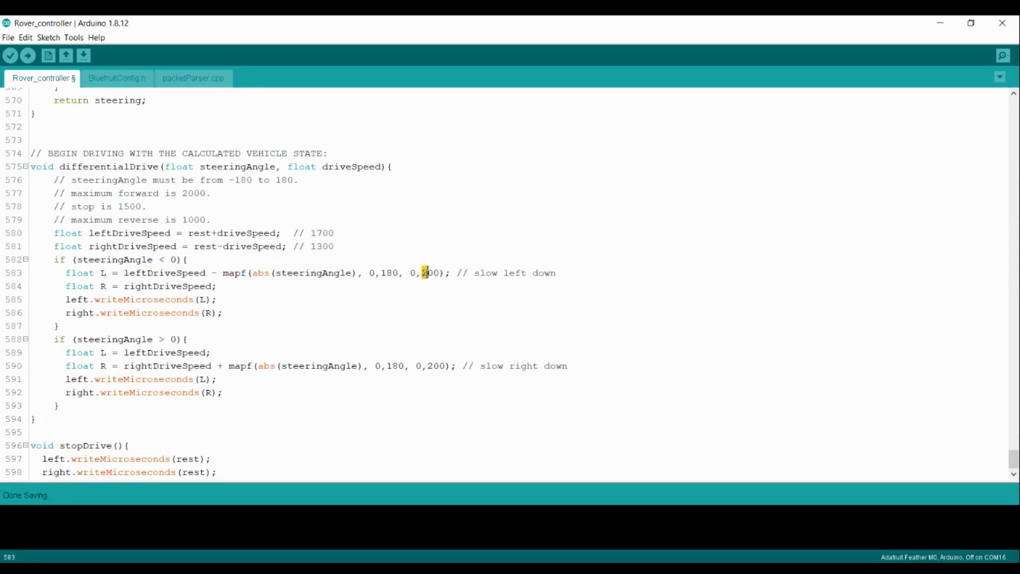
double_click(429, 274)
double_click(384, 272)
left_click(416, 273)
double_click(412, 272)
scroll(204, 331, "down", 1)
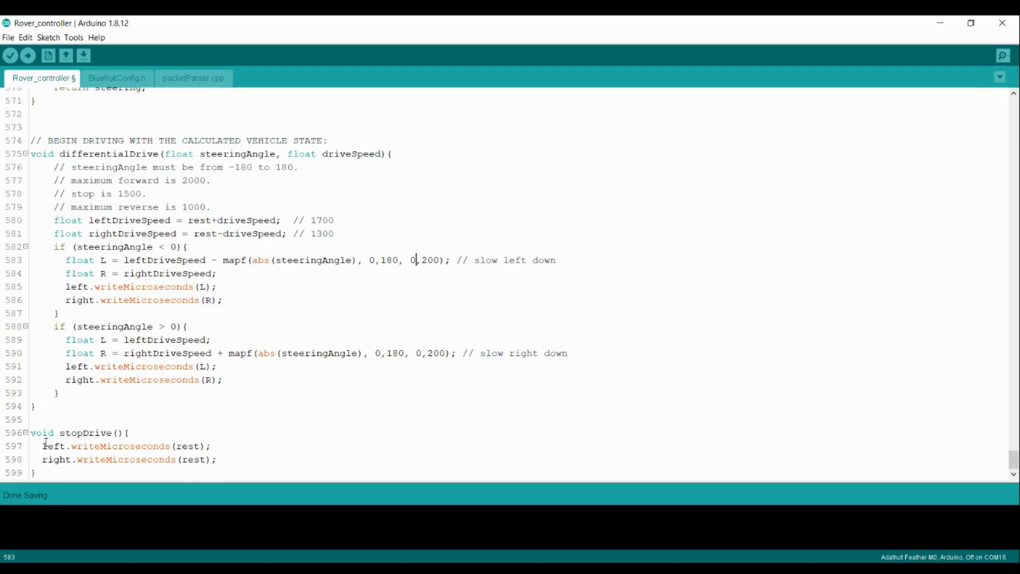
left_click_drag(41, 445, 212, 459)
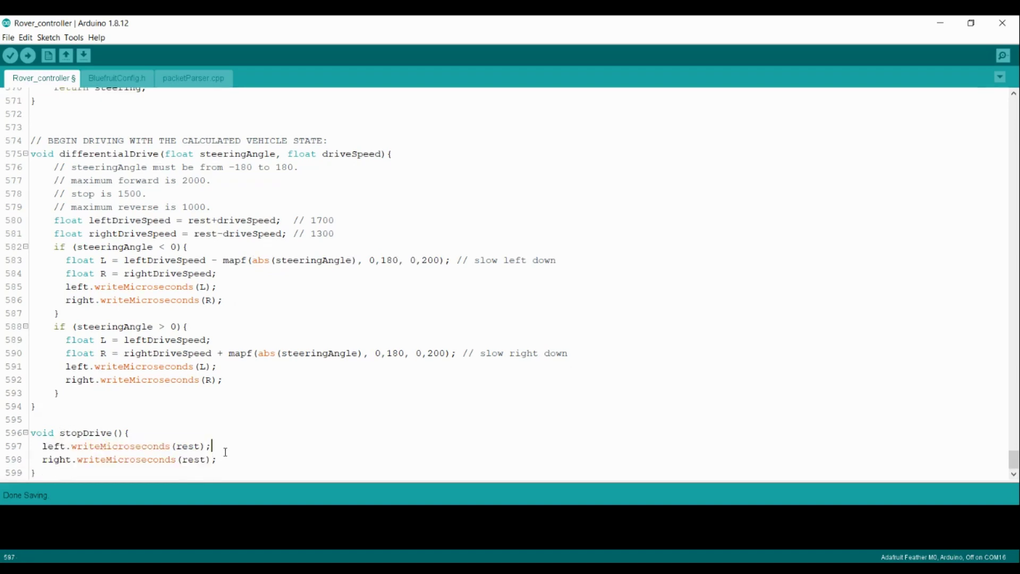